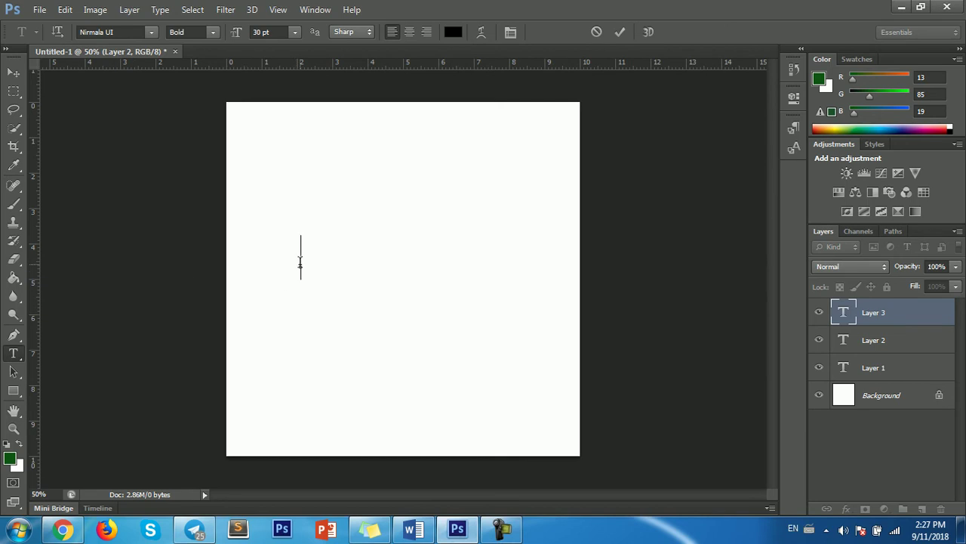
text(s)
- Delete the stray 's' and select parts of '()word' to check the character order
key(BackSpace)
text(wor)
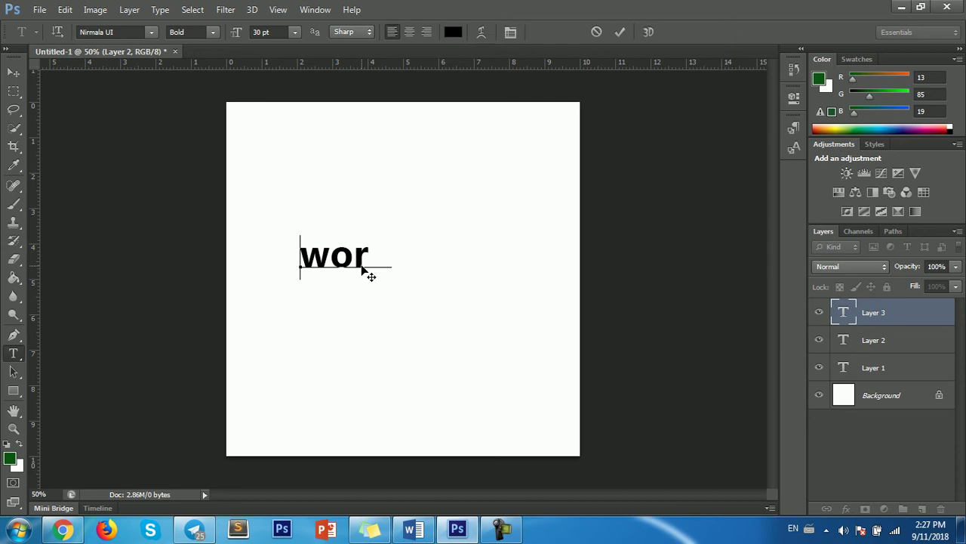
text(d)
text()()
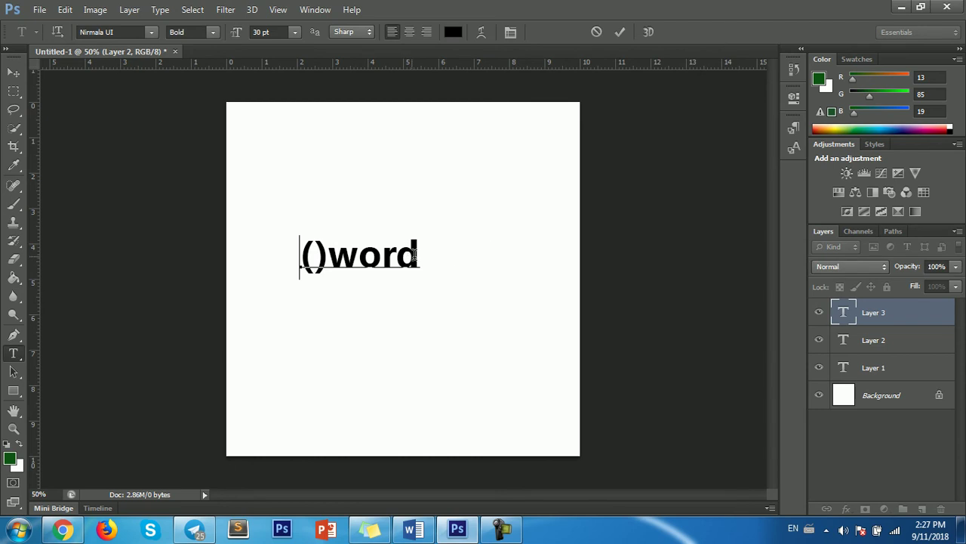
click(418, 256)
drag(417, 257, 227, 272)
click(398, 261)
drag(301, 256, 425, 258)
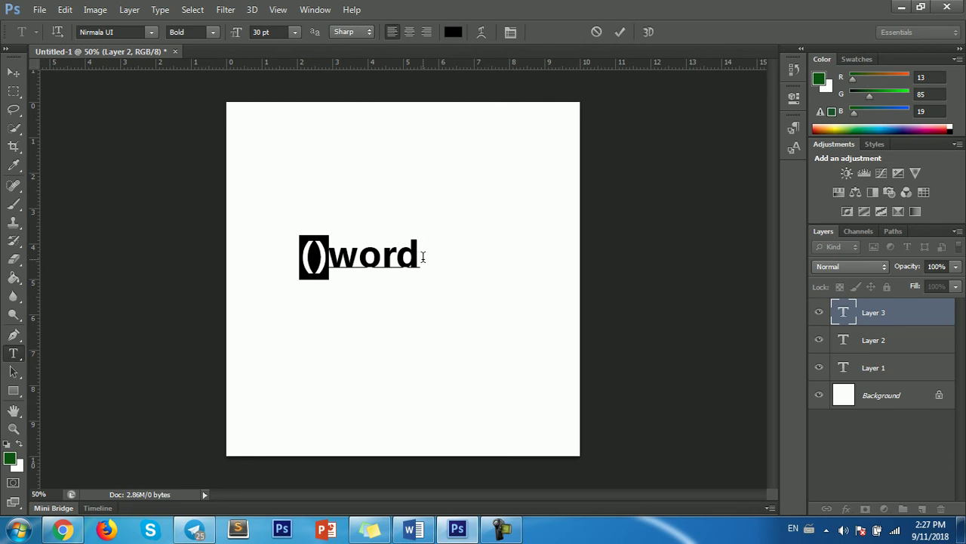
click(425, 257)
- Erase the word and the leading parentheses, leaving the text layer empty
key(Left)
key(Left)
key(Left)
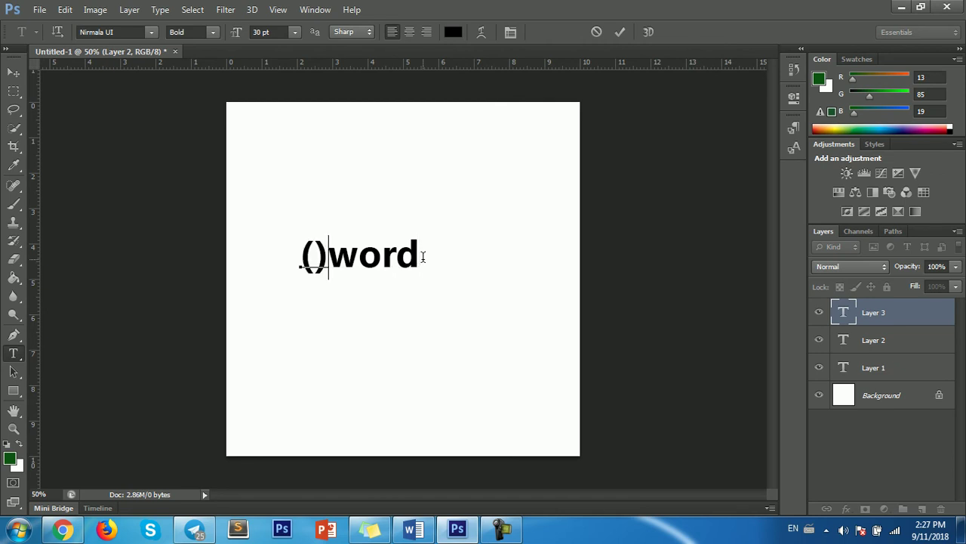
key(Delete)
key(Delete)
key(Delete)
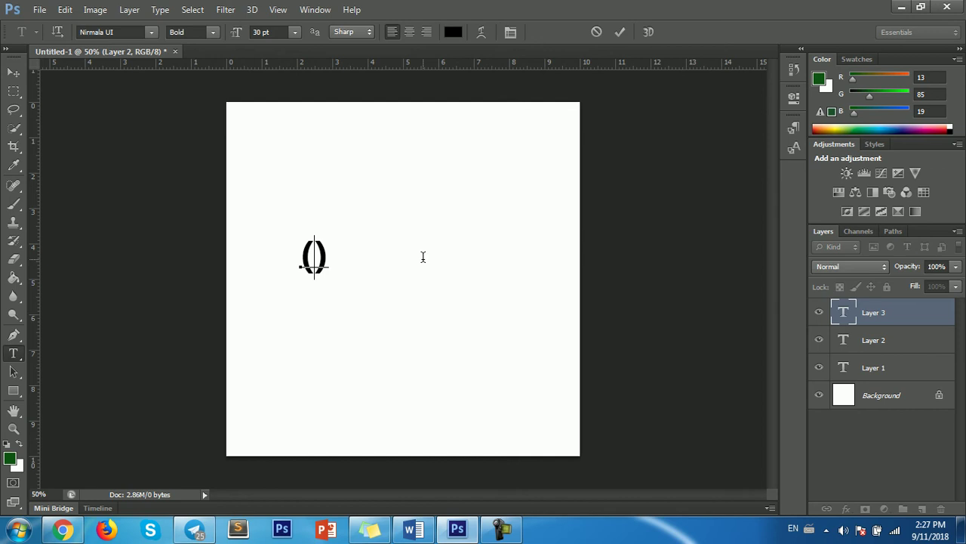
key(Home)
key(Delete)
key(Delete)
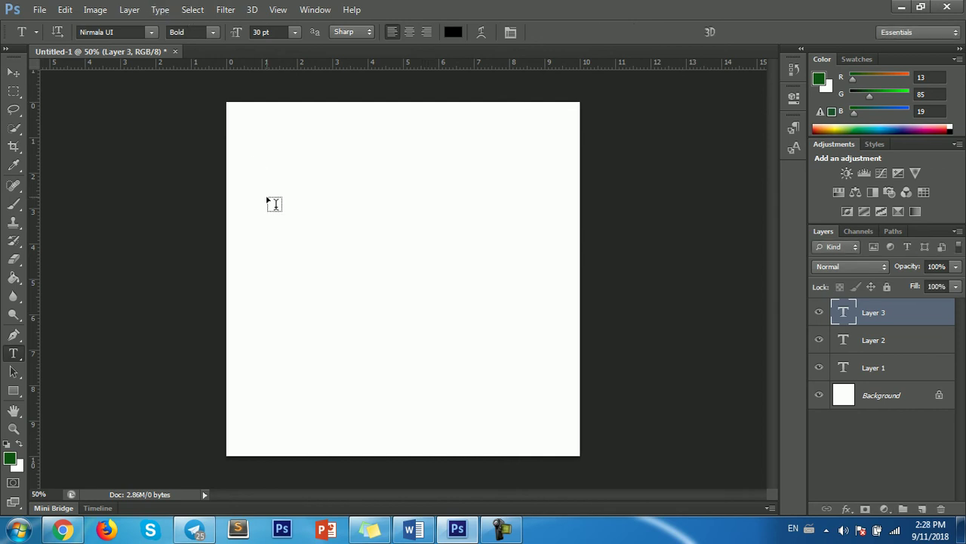
- Enable Middle Eastern Features and set the paragraph direction to left-to-right
click(160, 9)
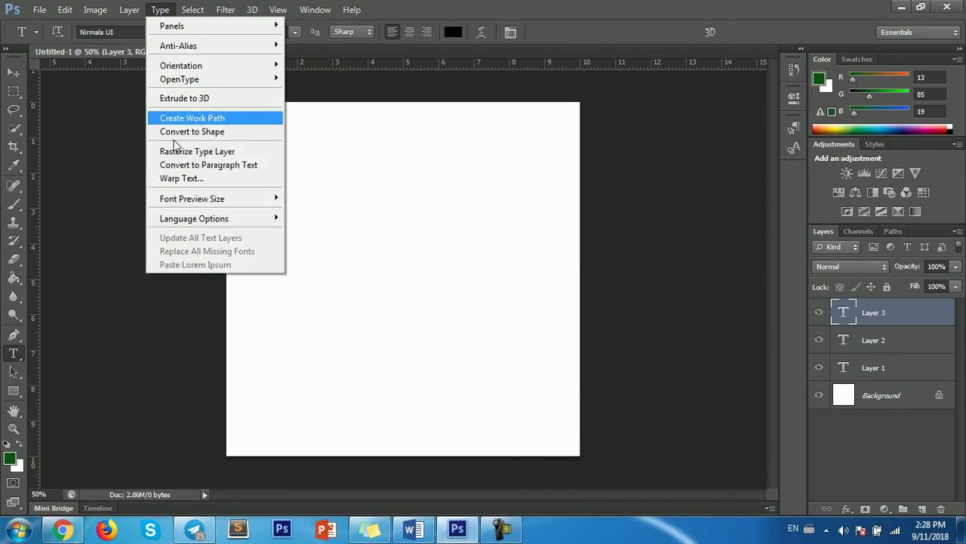
mouse_move(194, 219)
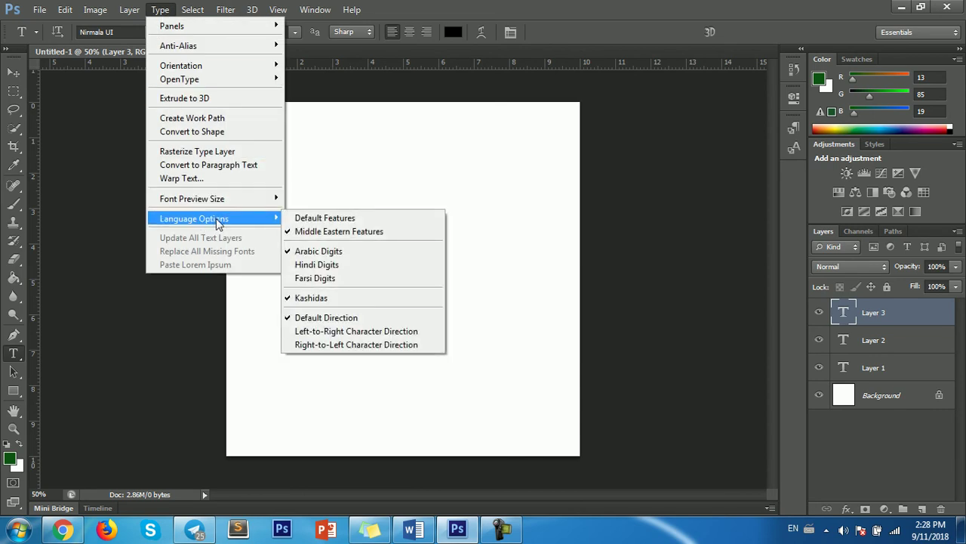
click(332, 231)
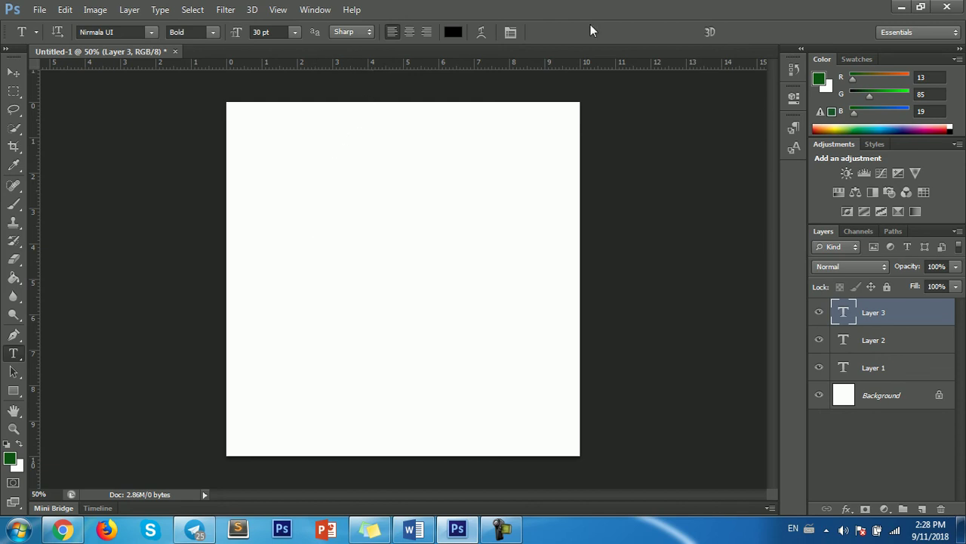
click(512, 34)
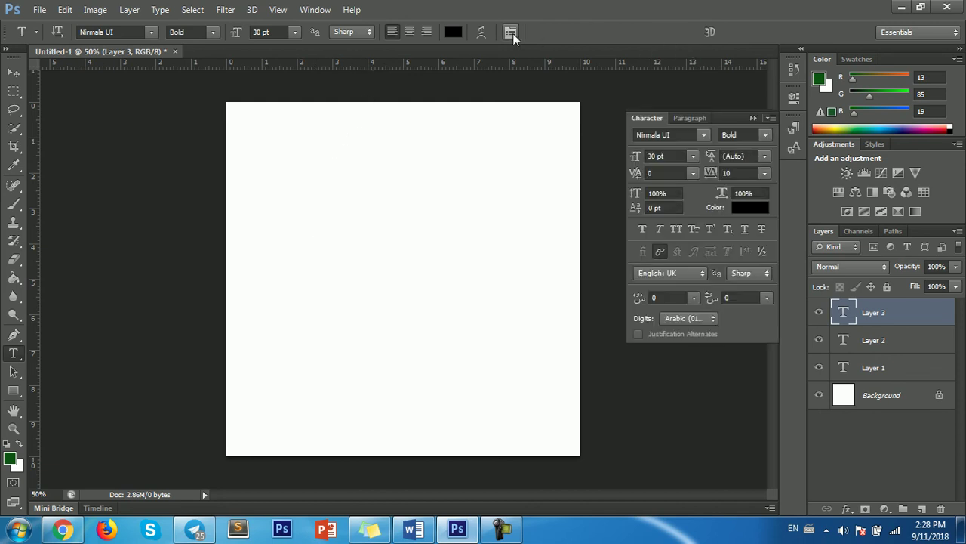
click(688, 118)
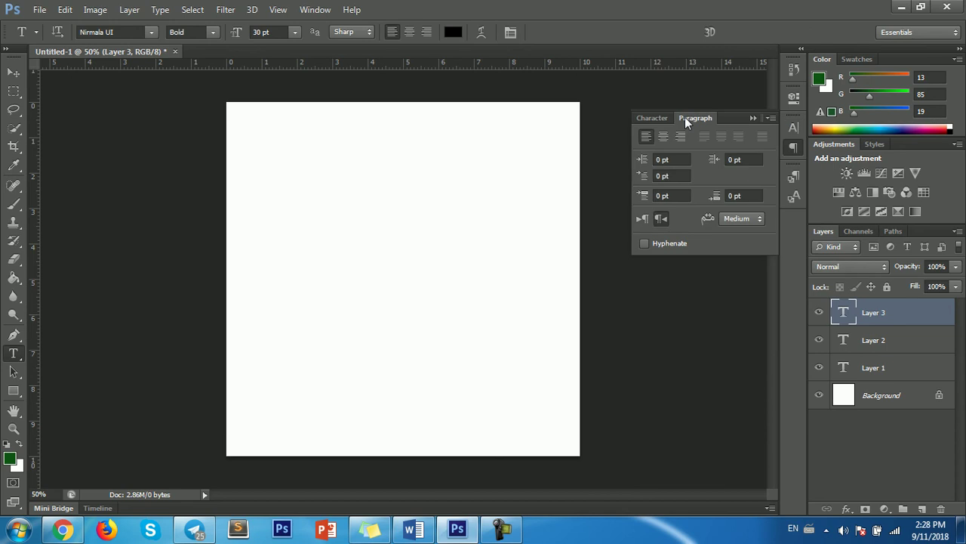
click(643, 219)
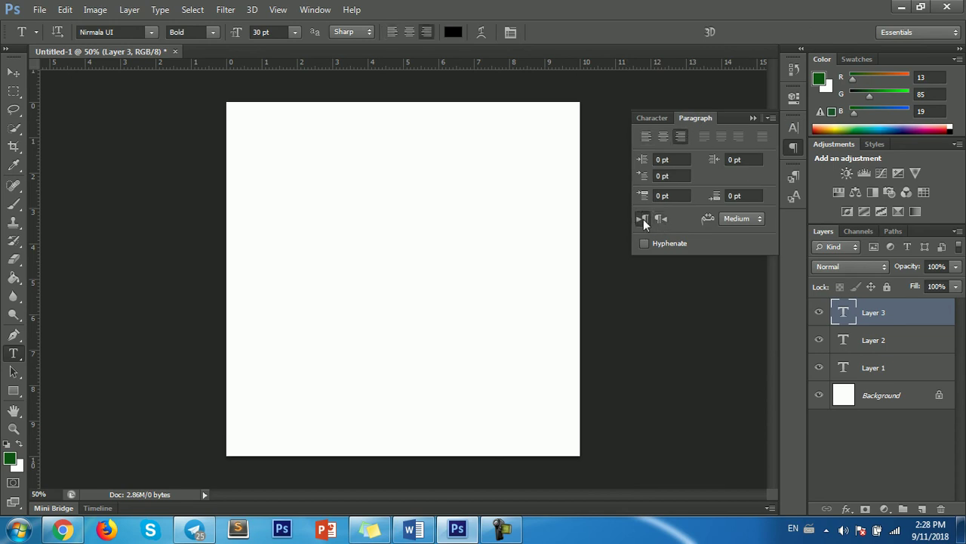
- Start a new text layer, remove the test letter 'd', and left-align the paragraph
click(250, 260)
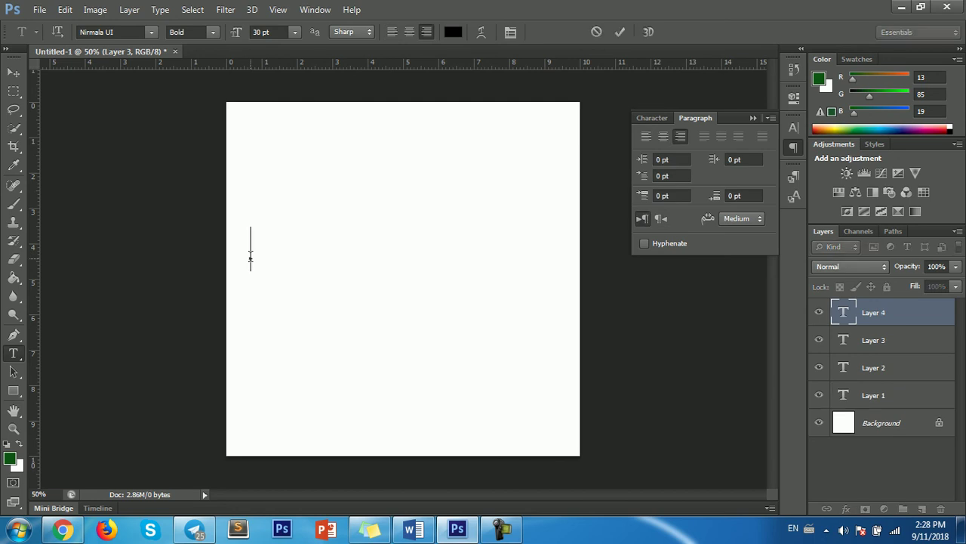
text(d)
key(BackSpace)
click(391, 31)
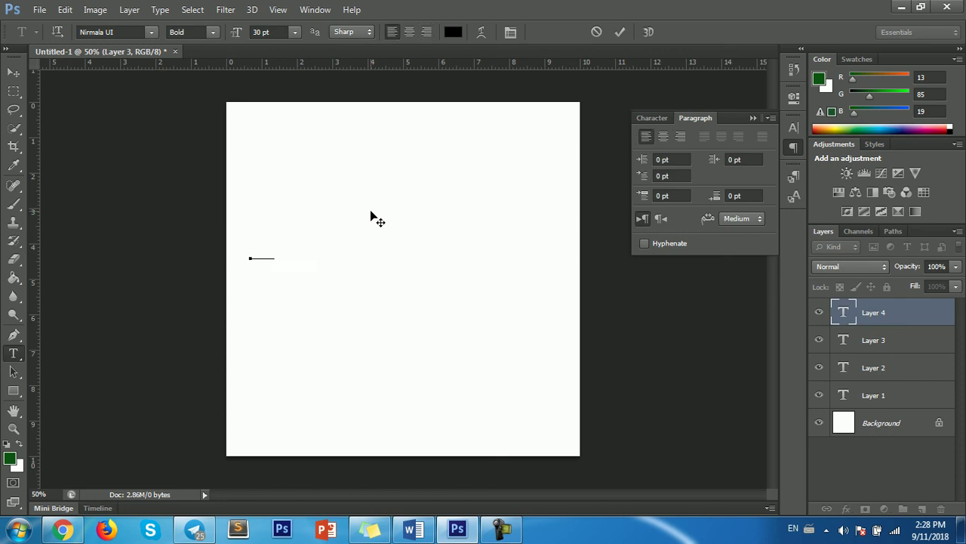
text(d)
- Clear the test letters and the word 'Word' from the new layer
key(BackSpace)
text(Word)
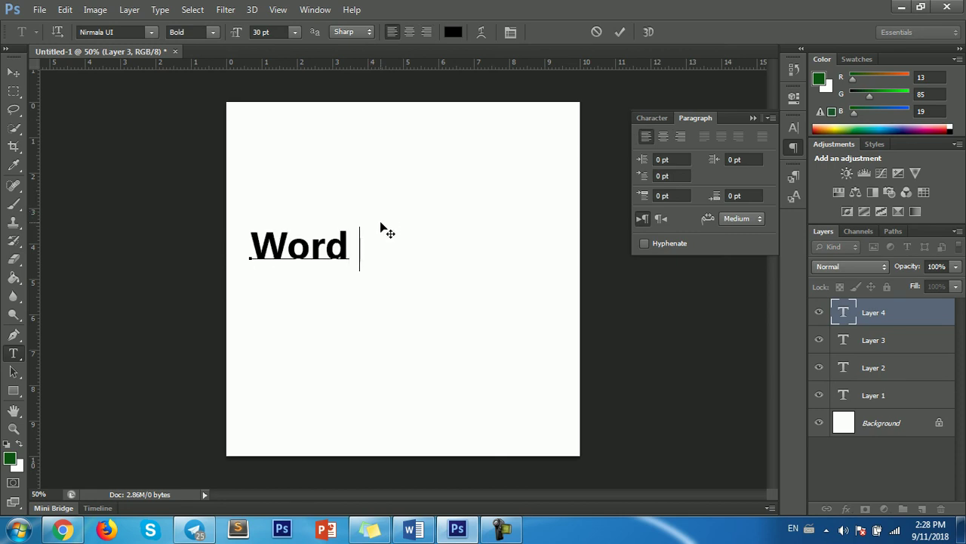
key(Left)
key(Left)
key(Left)
key(Left)
key(Left)
key(ctrl+a)
key(Delete)
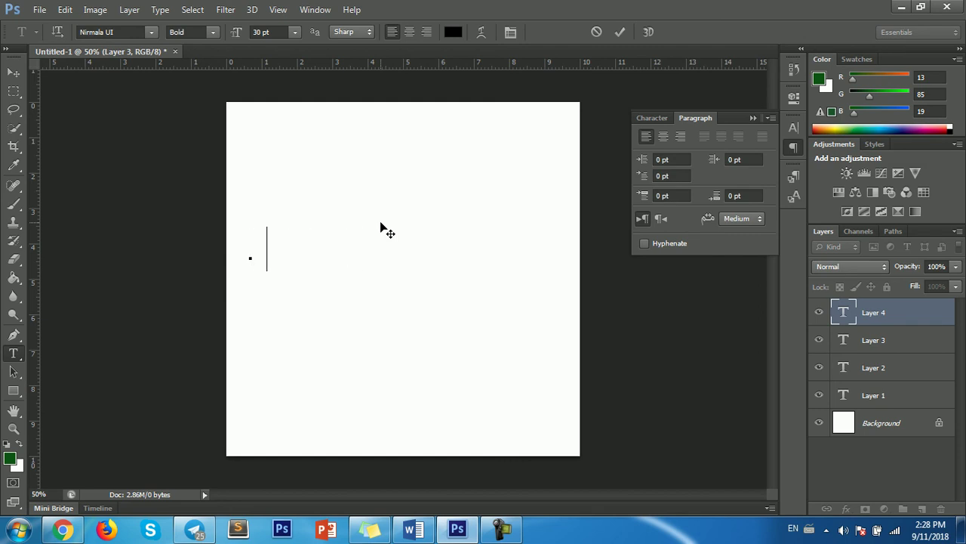
text(sdsd)
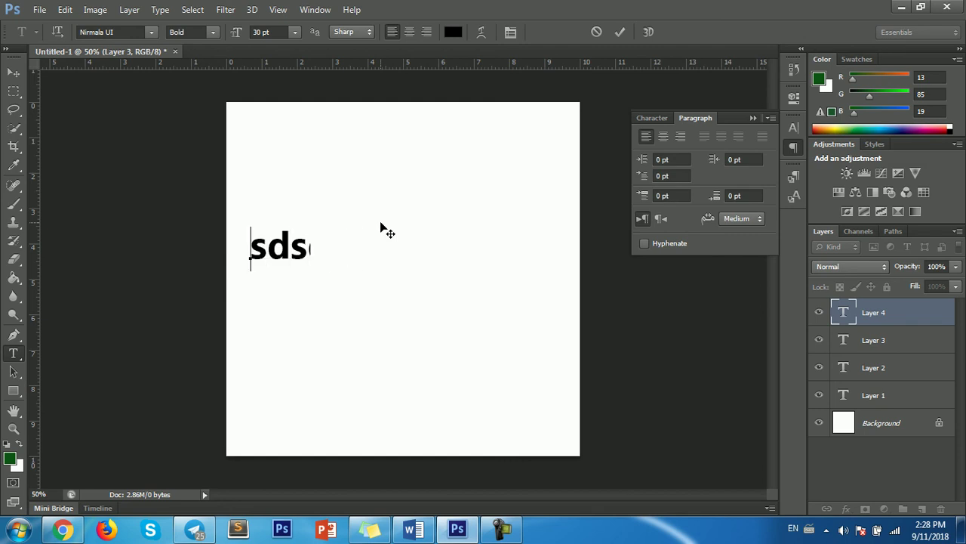
key(BackSpace)
key(BackSpace)
key(BackSpace)
text(WO)
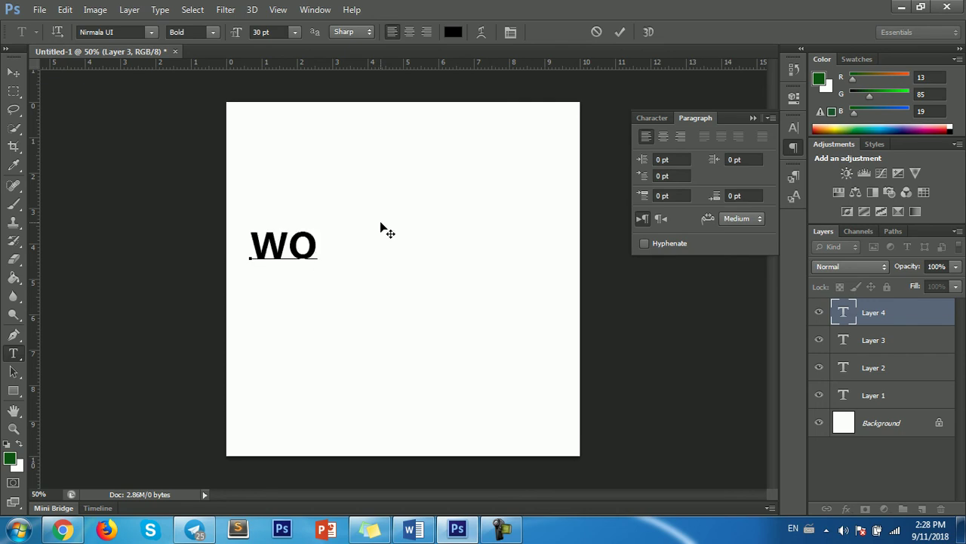
text(rld)
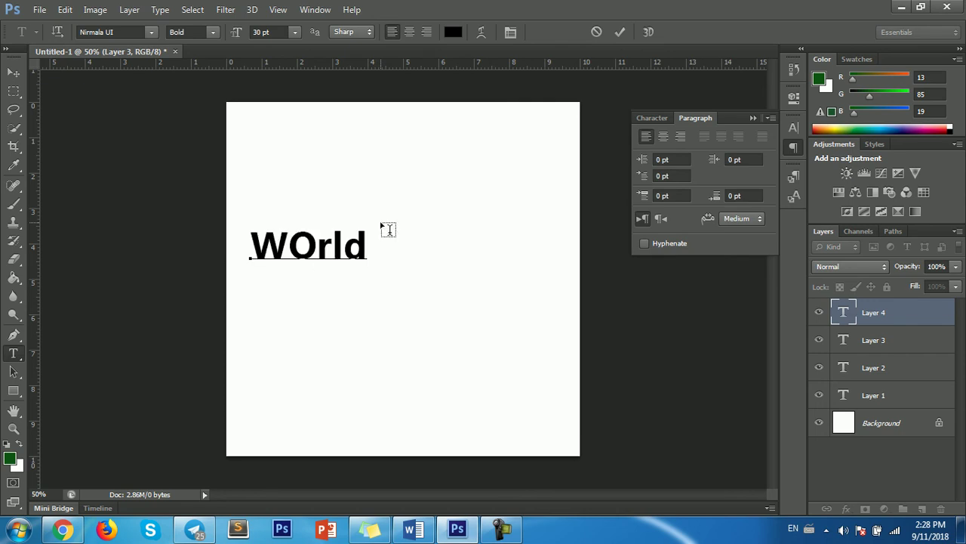
text(())
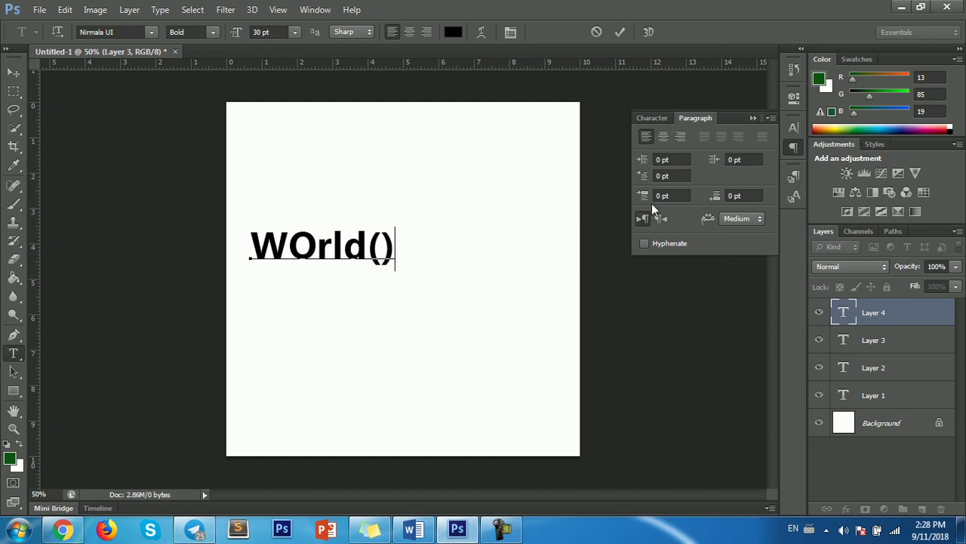